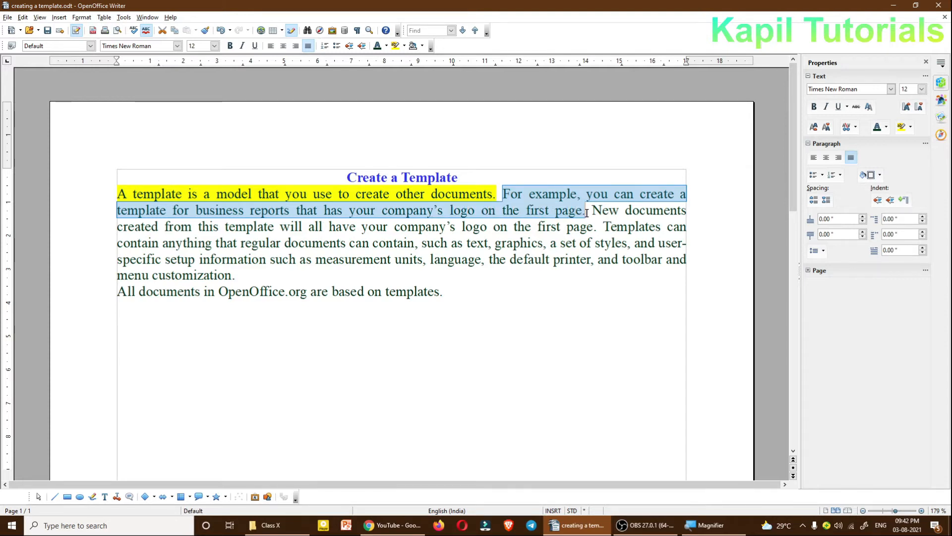
# Step: Close the creating a template.odt document without saving its changes and create a new blank text document
pyautogui.click(536, 299)
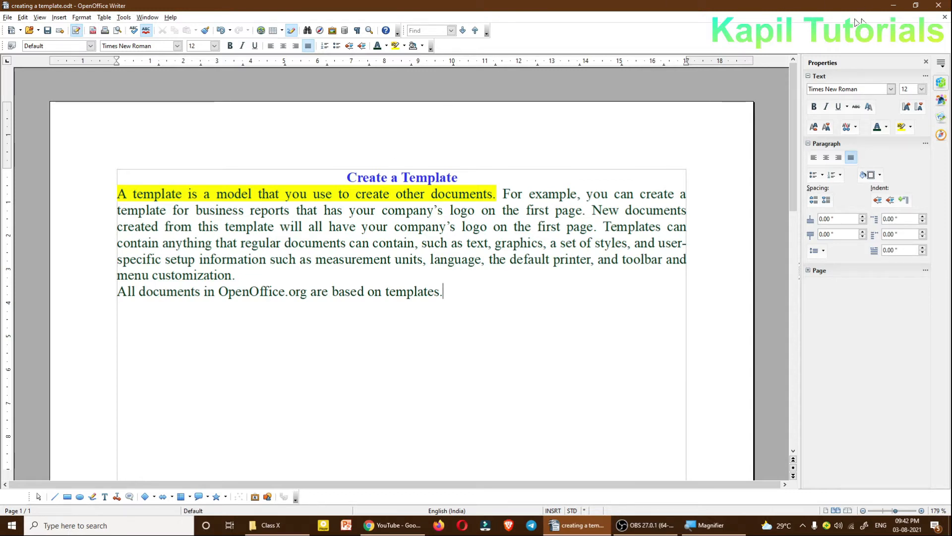
pyautogui.click(945, 18)
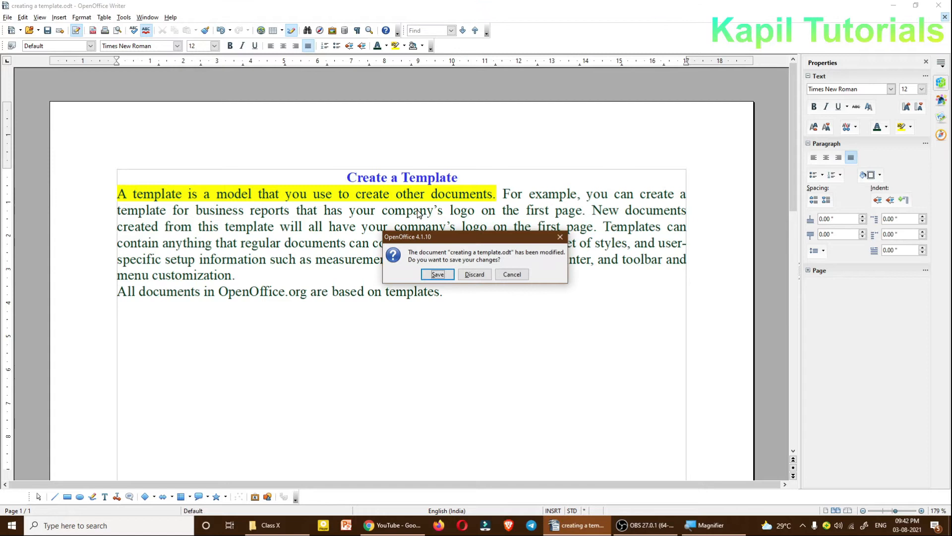
pyautogui.click(474, 274)
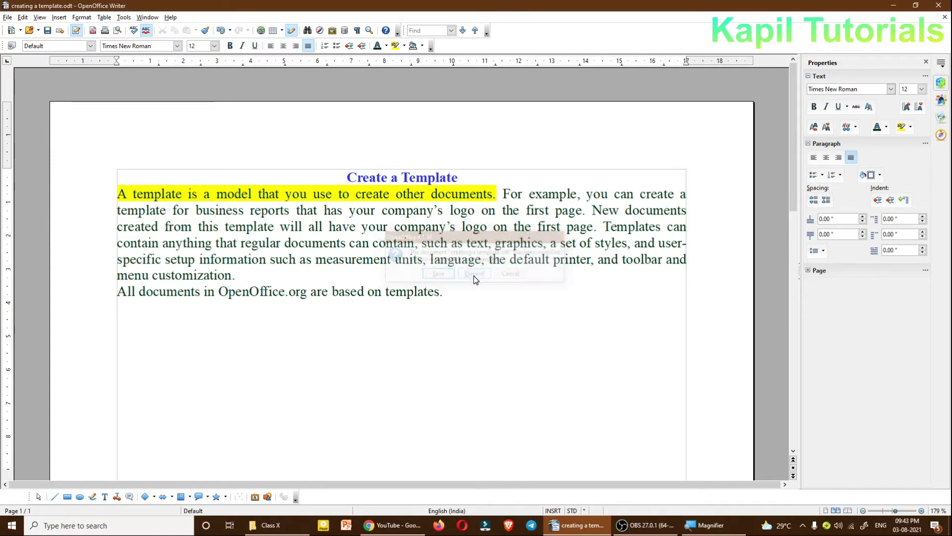
pyautogui.click(367, 230)
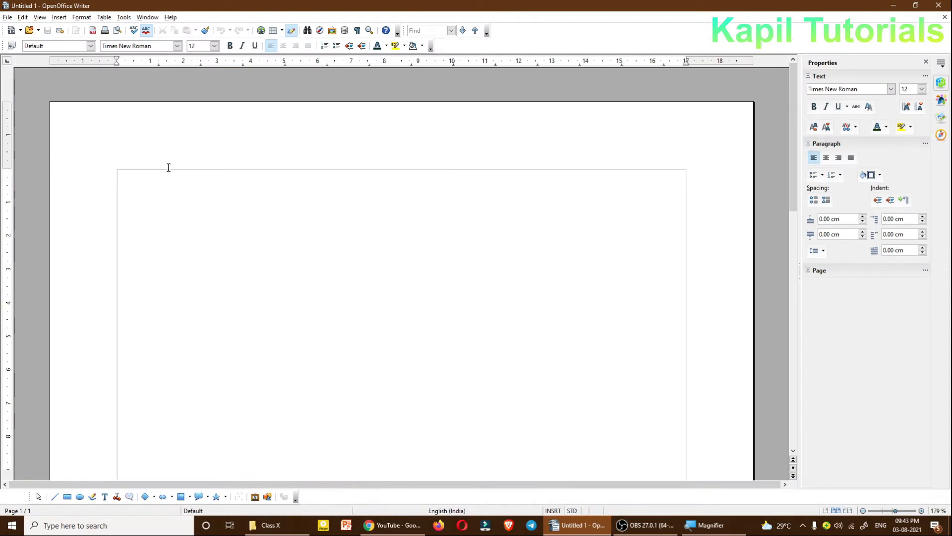
# Step: Create a new document based on the SOPHIA template from the My Templates folder
pyautogui.click(6, 17)
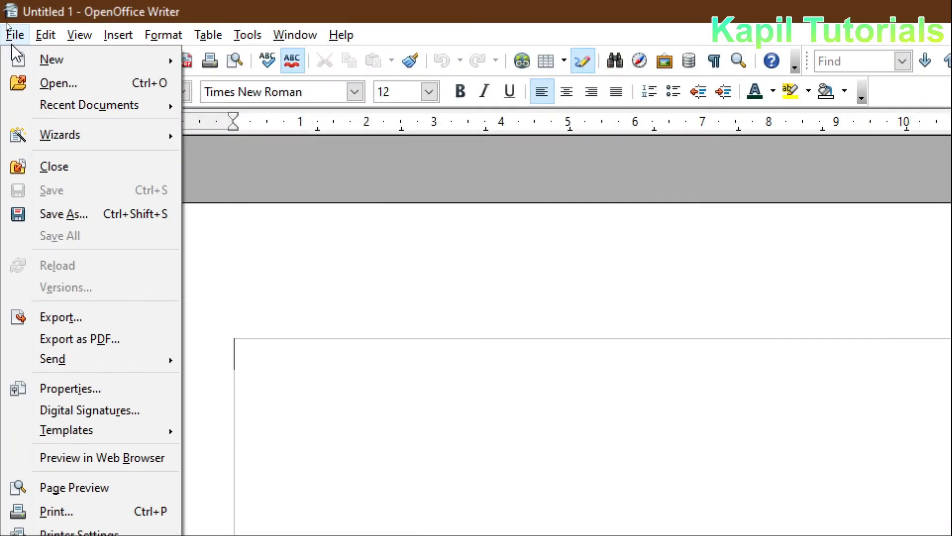
pyautogui.moveTo(25, 30)
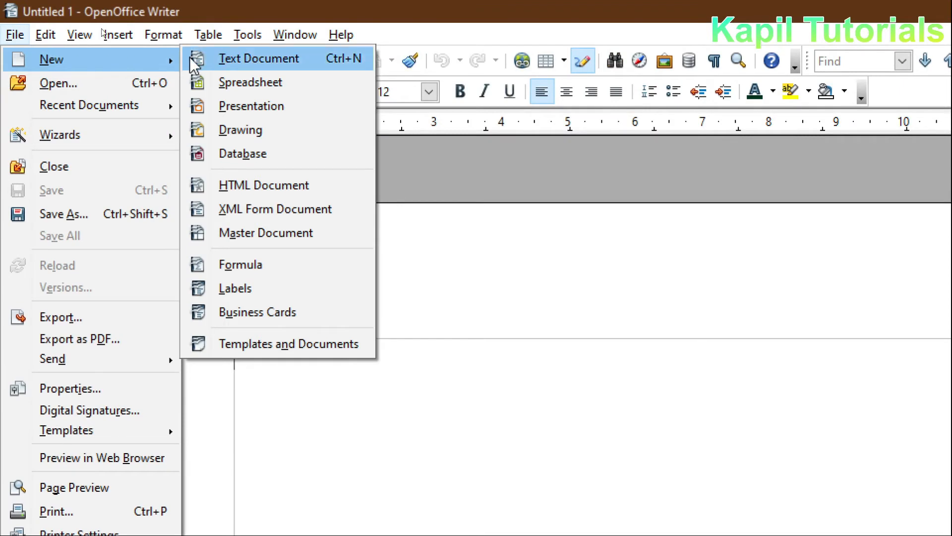
pyautogui.click(258, 344)
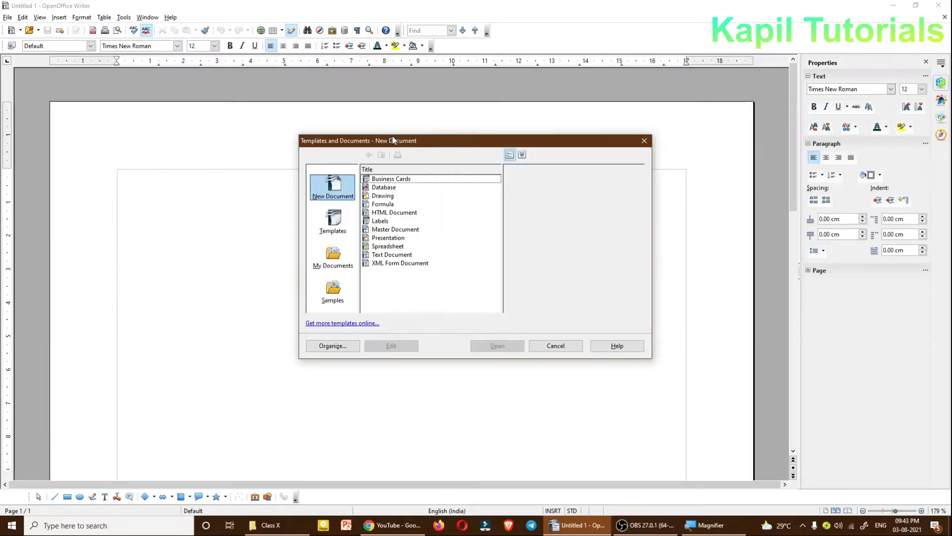
pyautogui.moveTo(392, 136); pyautogui.dragTo(352, 141)
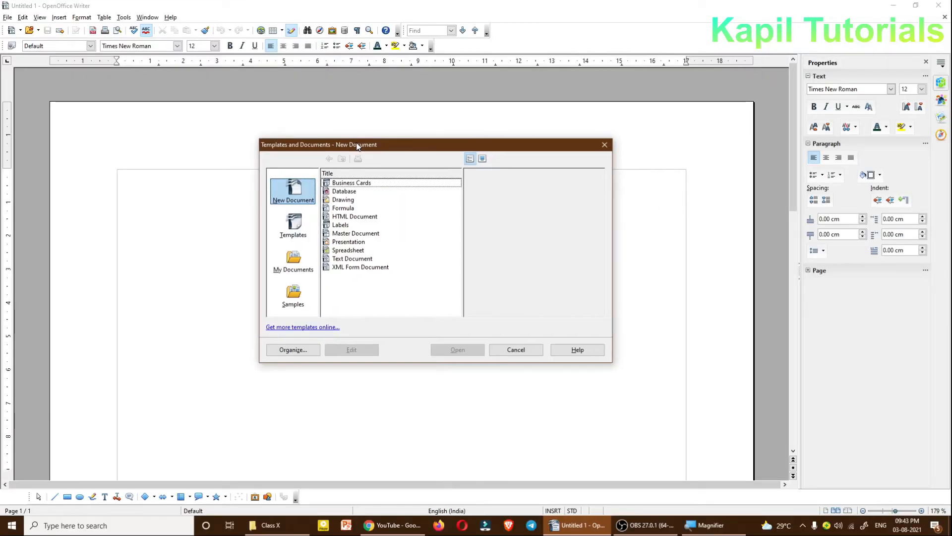
pyautogui.click(295, 225)
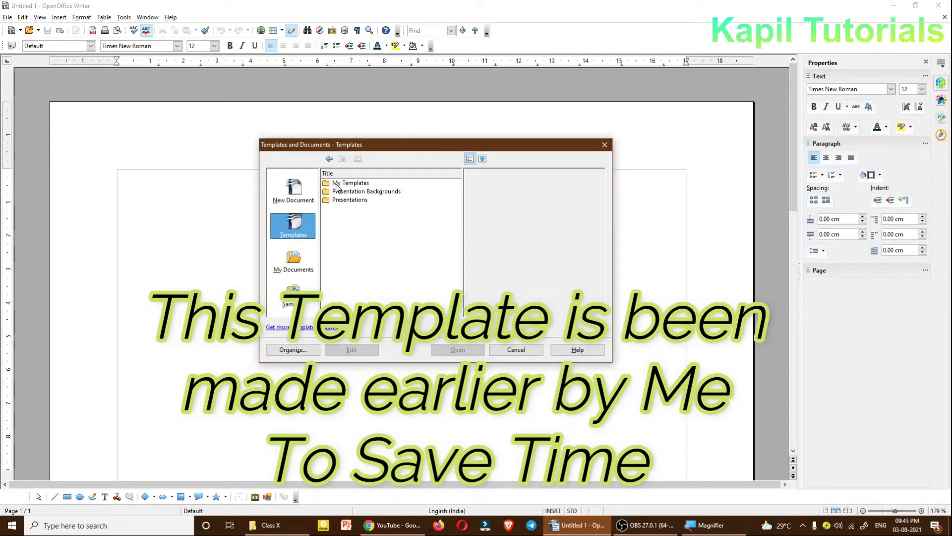
pyautogui.doubleClick(336, 185)
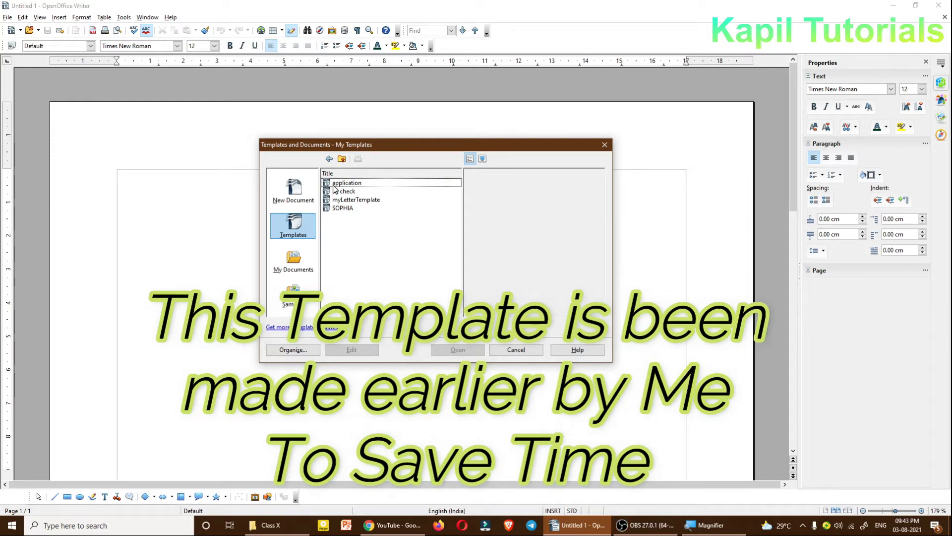
pyautogui.click(343, 208)
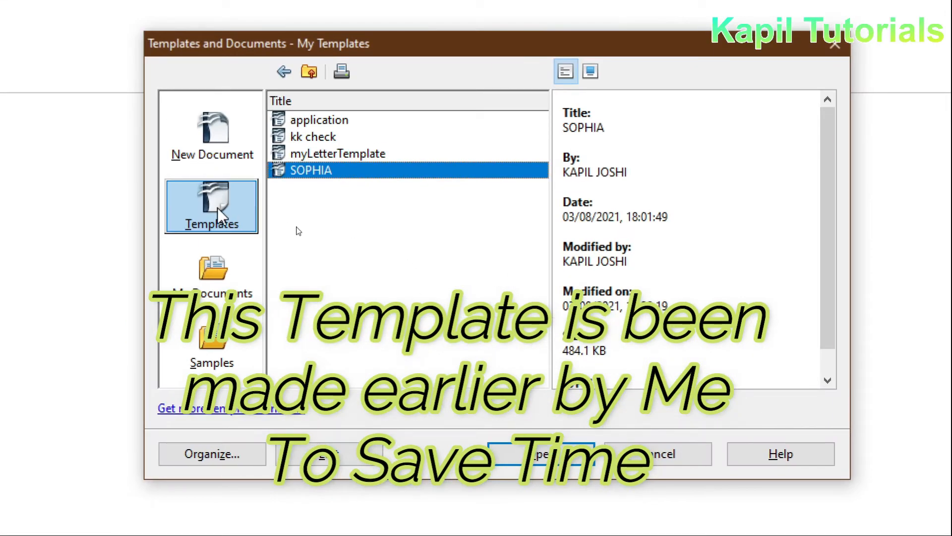
pyautogui.click(541, 453)
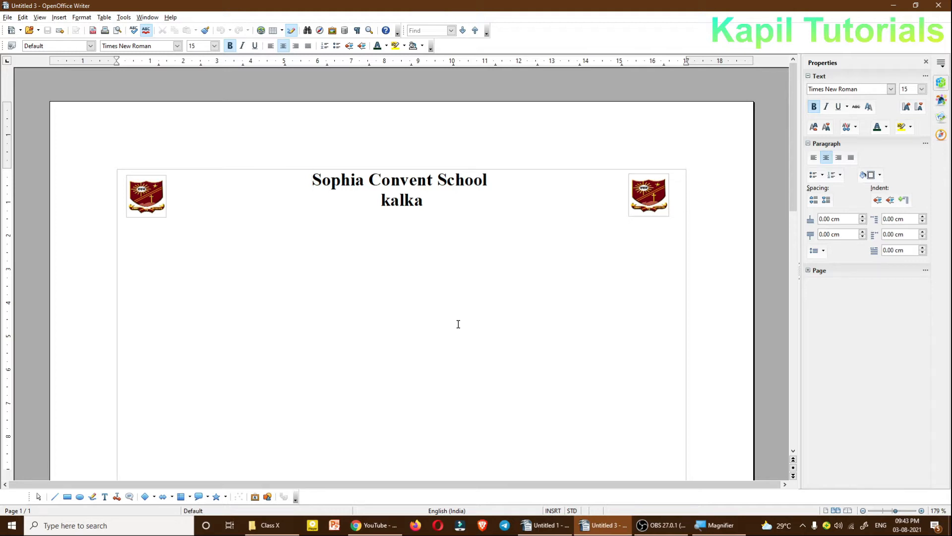
# Step: Inspect the school heading and both logo pictures in the template-based document, and close that document
pyautogui.moveTo(311, 180); pyautogui.dragTo(489, 198)
pyautogui.click(488, 200)
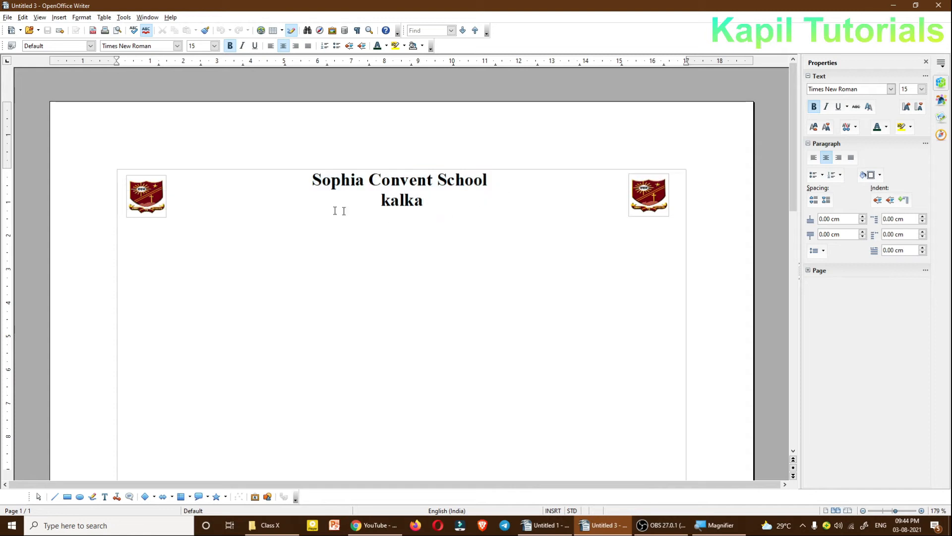
pyautogui.click(146, 205)
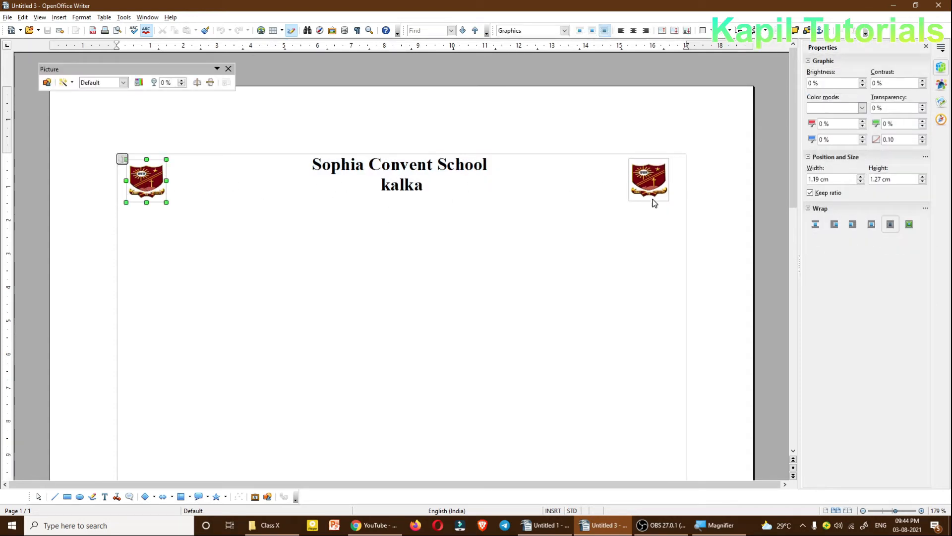
pyautogui.click(653, 190)
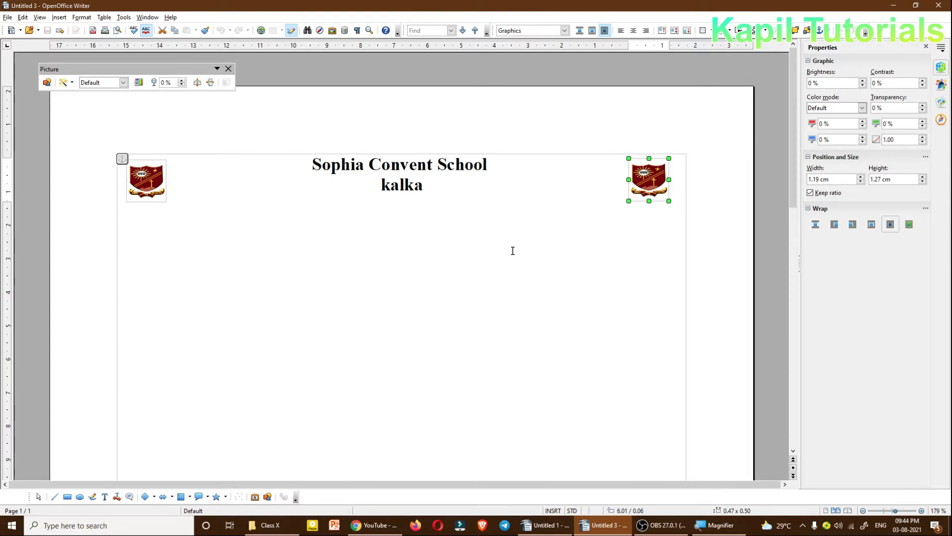
pyautogui.click(228, 69)
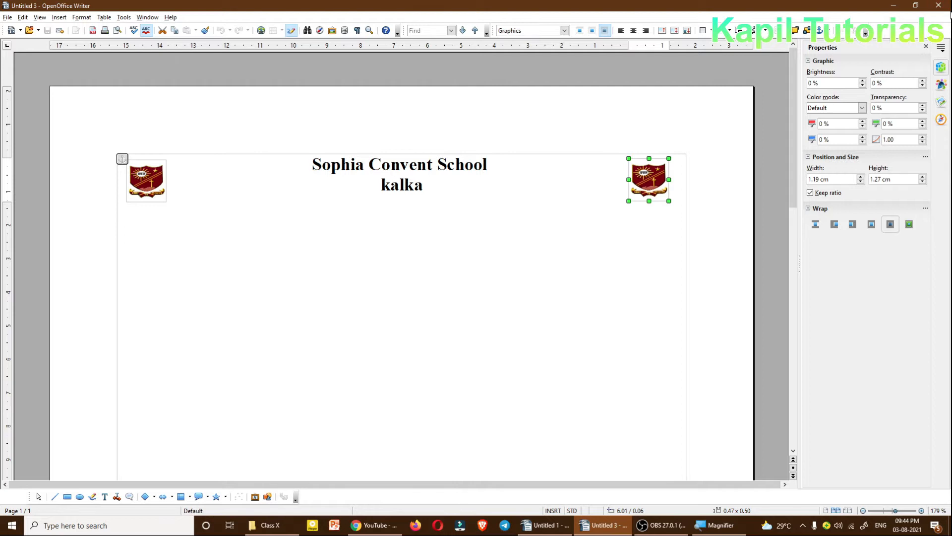
pyautogui.click(944, 17)
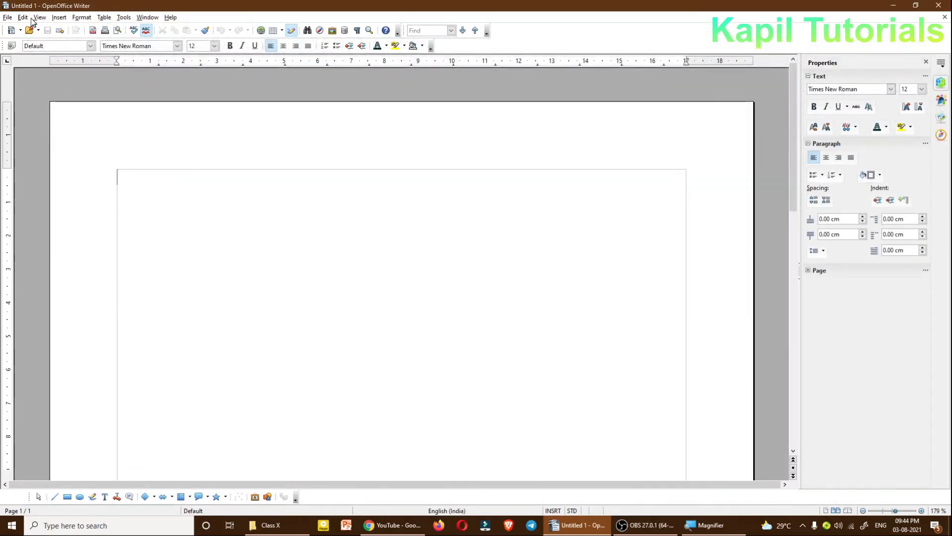
# Step: Create another document from the SOPHIA template in My Templates and close it again
pyautogui.click(7, 18)
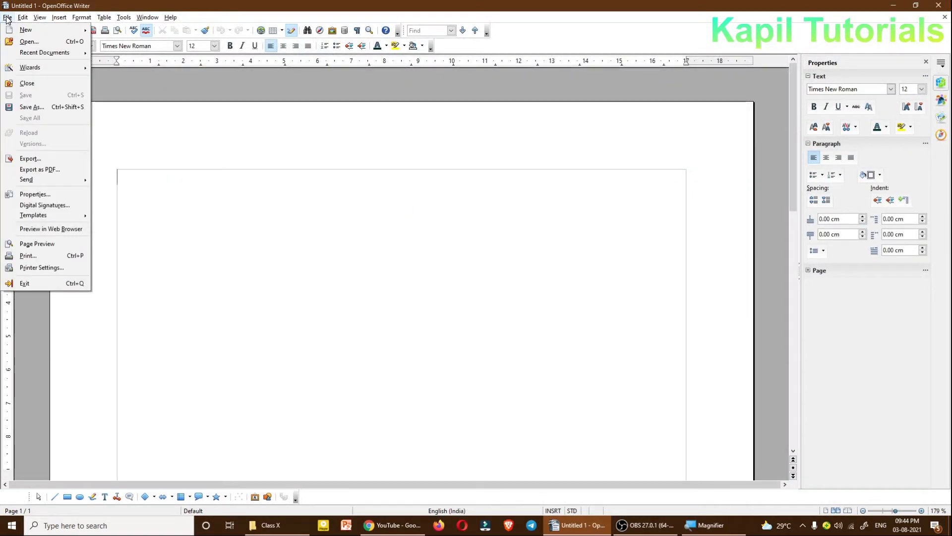
pyautogui.moveTo(20, 31)
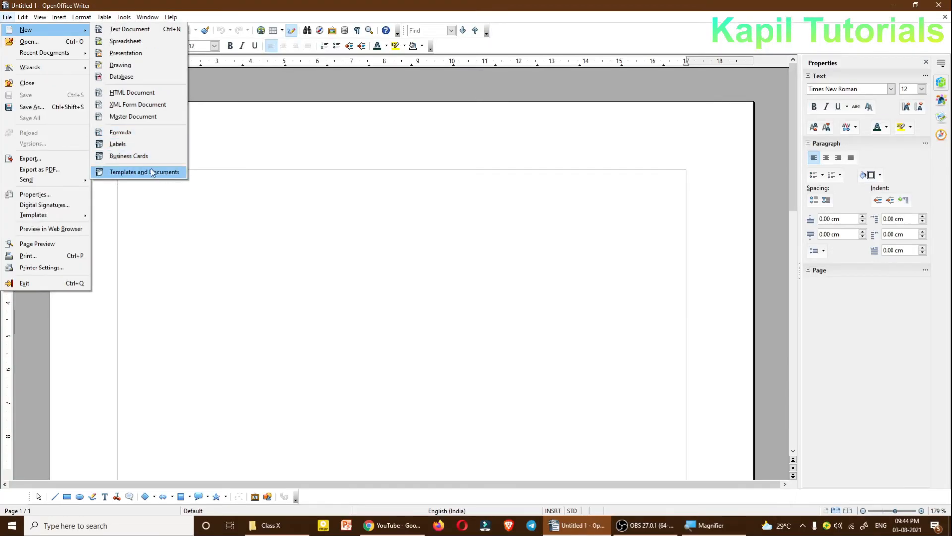
pyautogui.click(151, 171)
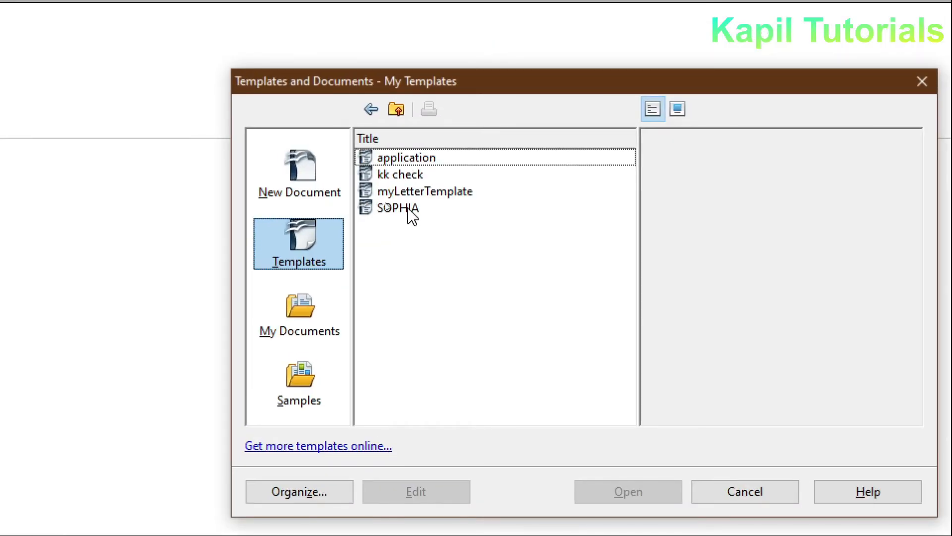
pyautogui.click(407, 208)
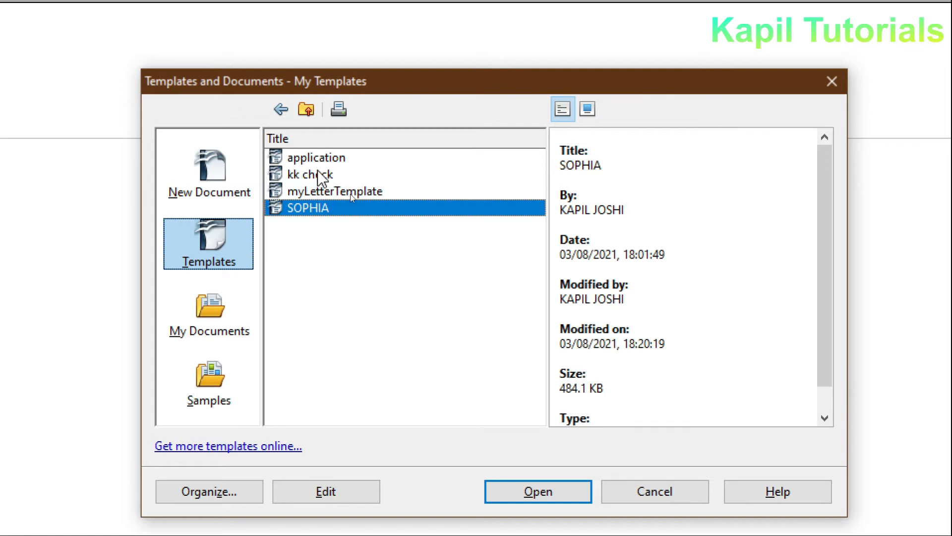
pyautogui.click(515, 473)
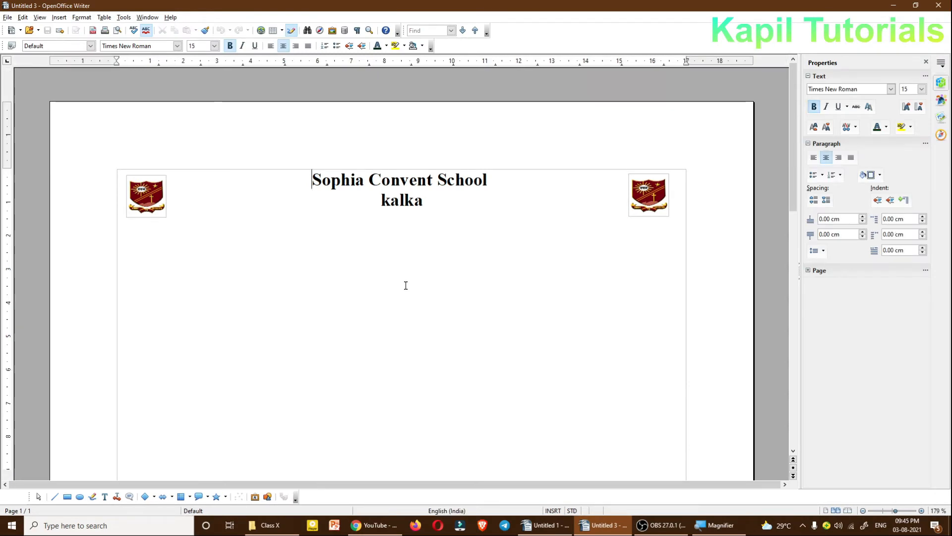
pyautogui.click(938, 5)
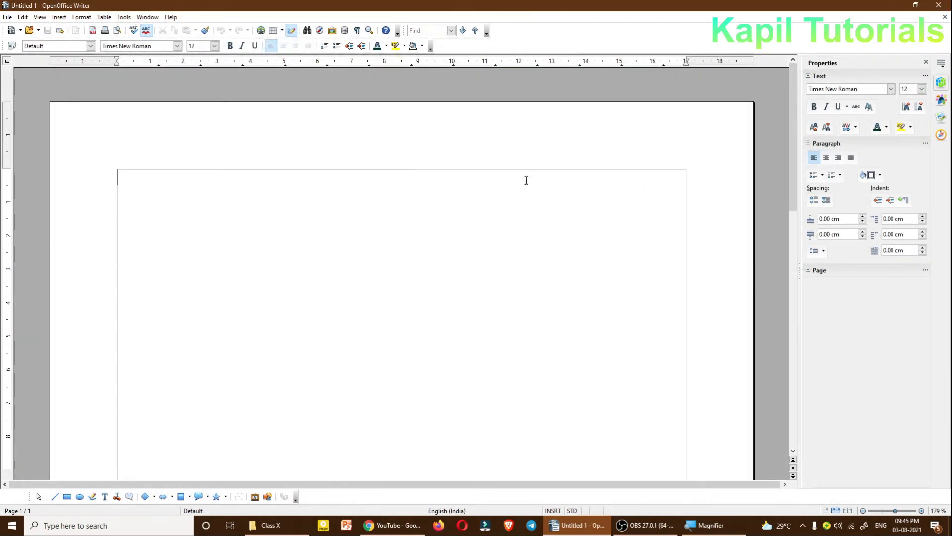
# Step: Create a new document based on the application template in My Templates
pyautogui.click(8, 17)
pyautogui.moveTo(8, 31)
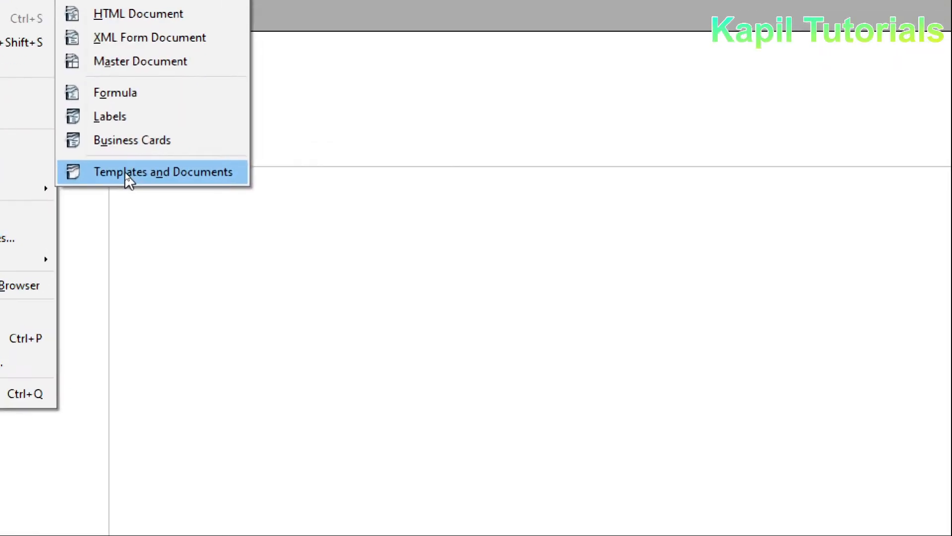
pyautogui.click(128, 174)
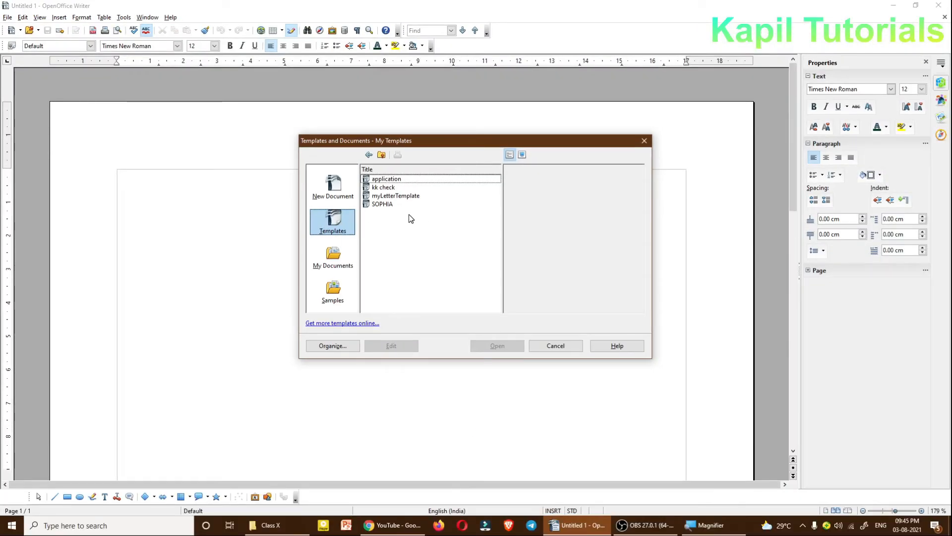
pyautogui.click(382, 179)
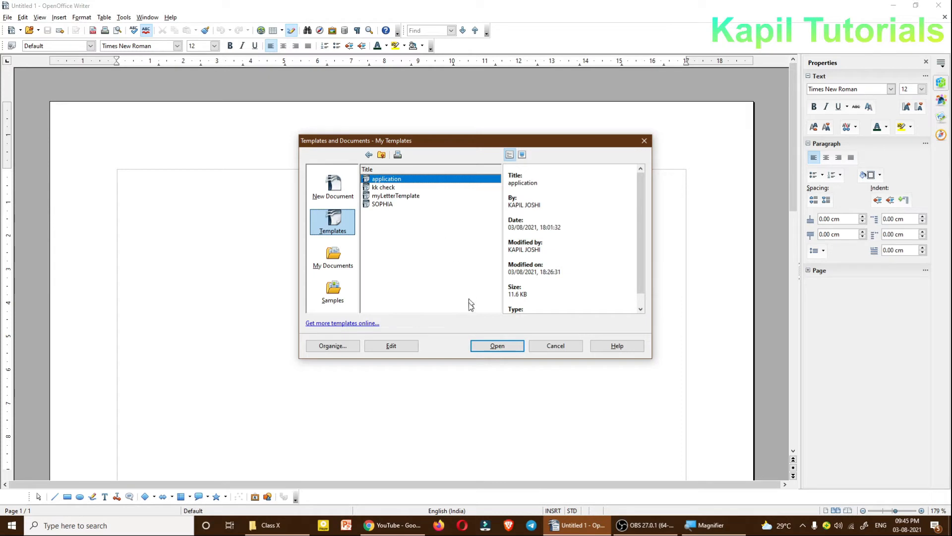
pyautogui.click(488, 345)
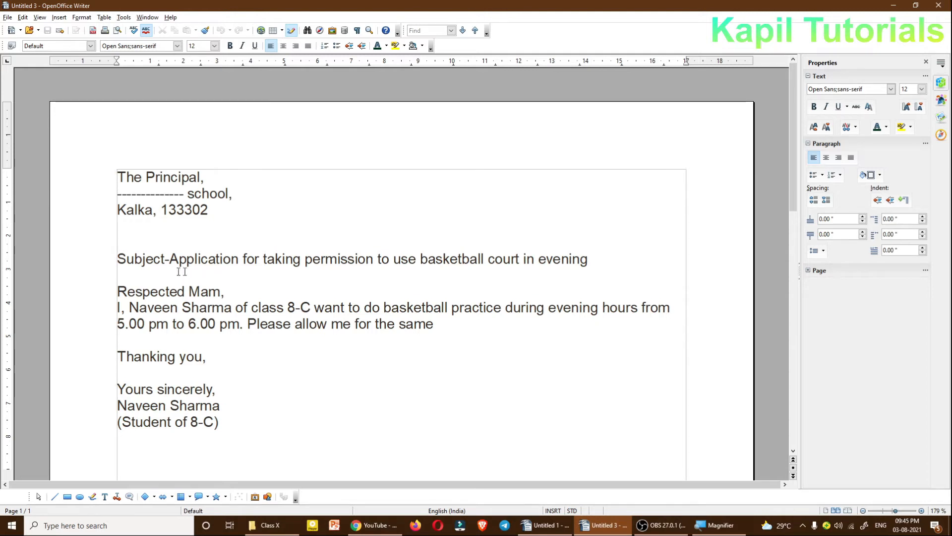
# Step: Replace the student's name in the letter's body with abc and the class with 9a
pyautogui.moveTo(117, 258); pyautogui.dragTo(600, 262)
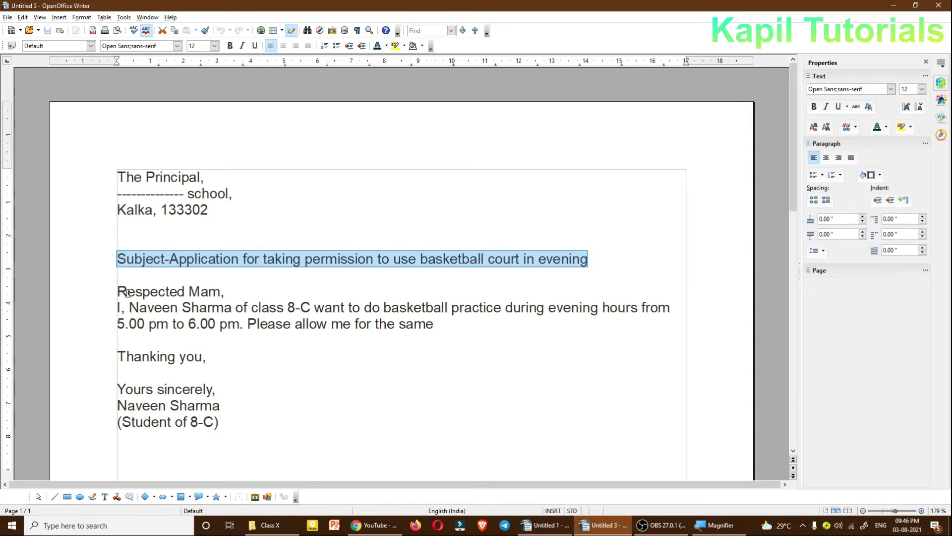
pyautogui.moveTo(117, 291); pyautogui.dragTo(426, 325)
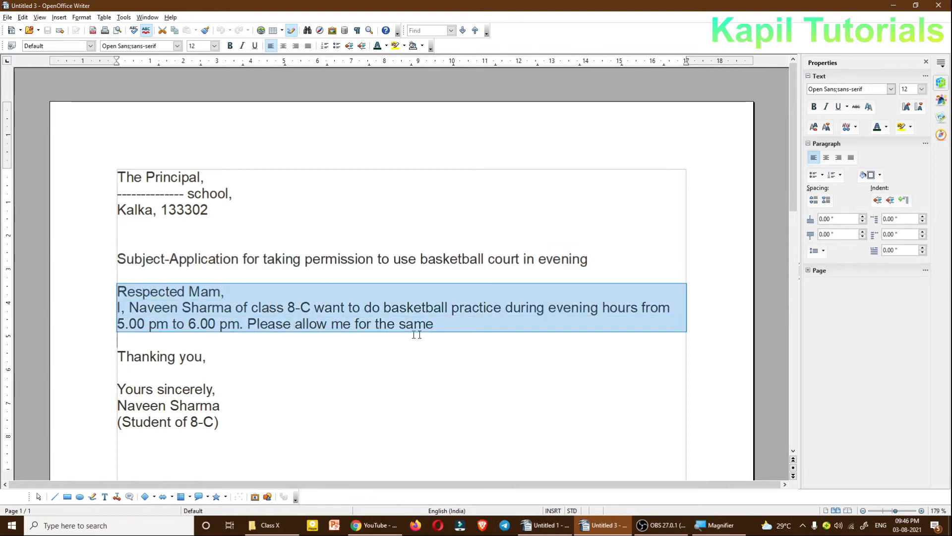
pyautogui.click(183, 307)
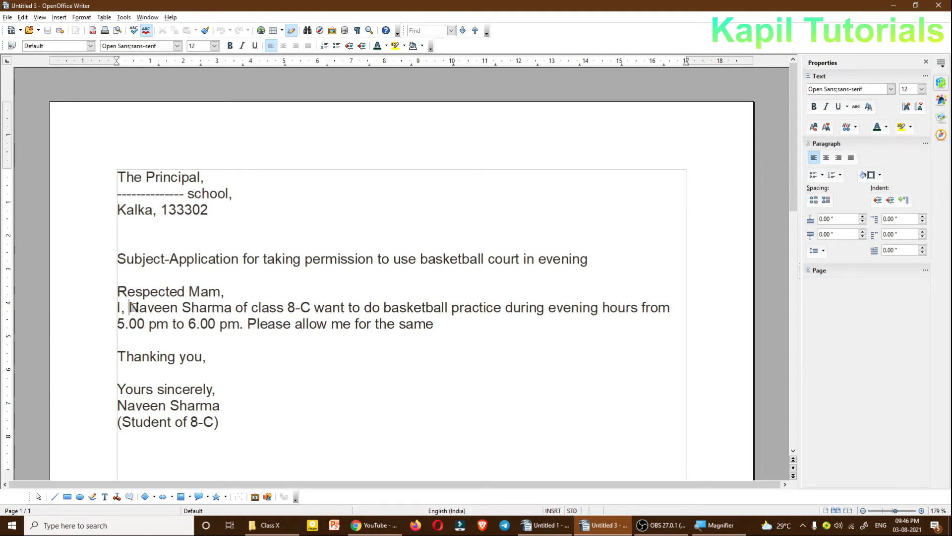
pyautogui.moveTo(128, 307); pyautogui.dragTo(231, 307)
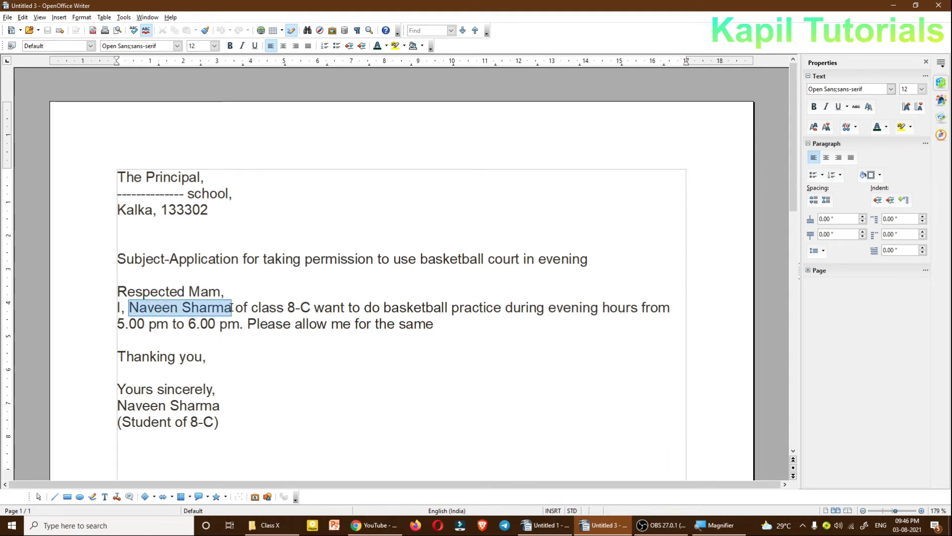
pyautogui.write('abc')
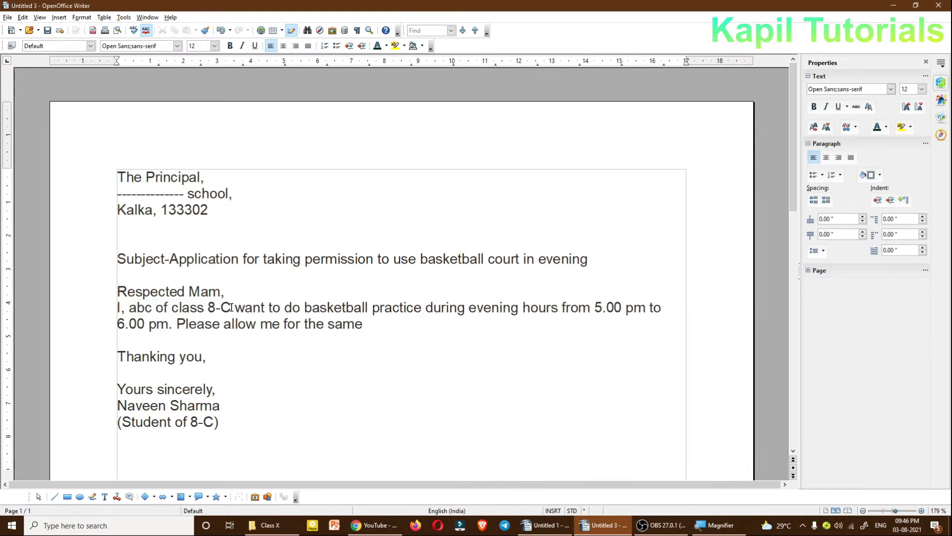
pyautogui.moveTo(208, 307); pyautogui.dragTo(230, 307)
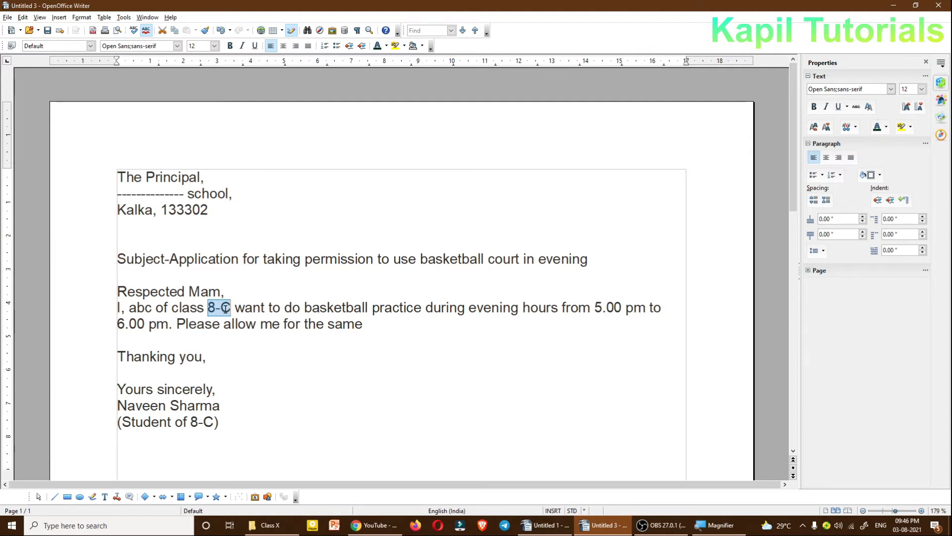
pyautogui.write('9a')
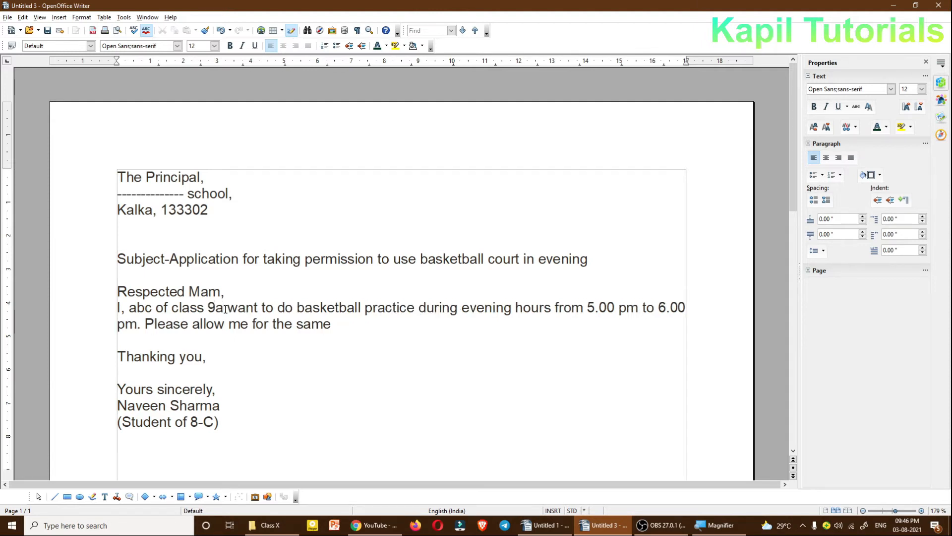
# Step: Replace the signature name with abc and the class number beneath it with 9a, and close the letter
pyautogui.moveTo(117, 405); pyautogui.dragTo(219, 405)
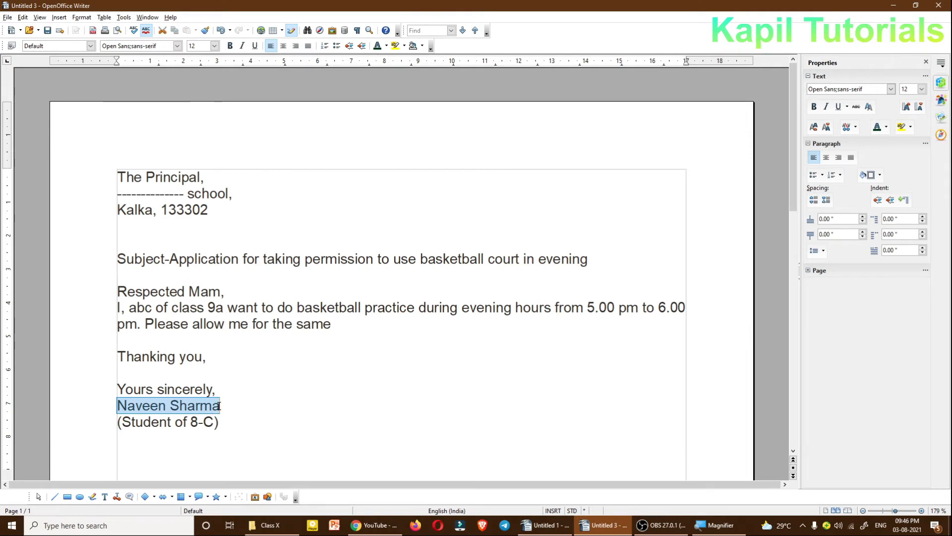
pyautogui.write('abc')
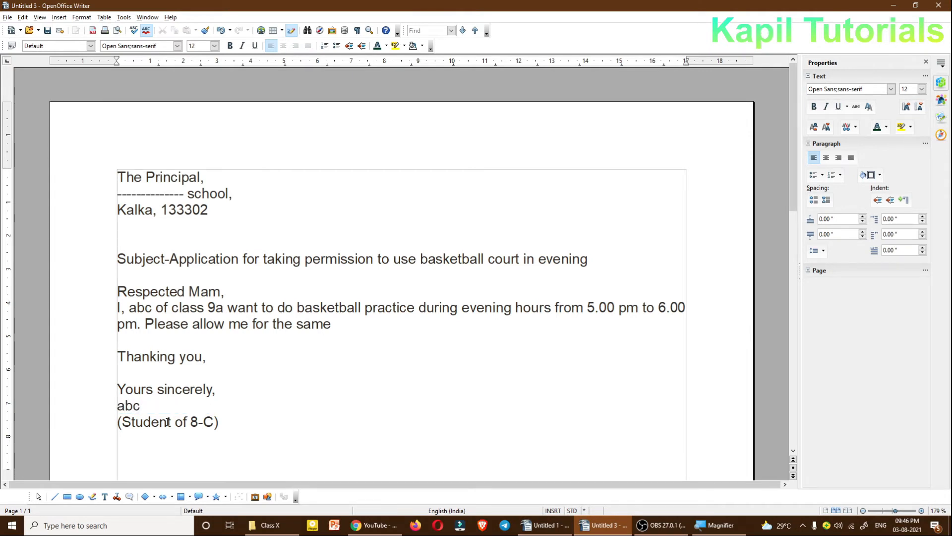
pyautogui.doubleClick(193, 421)
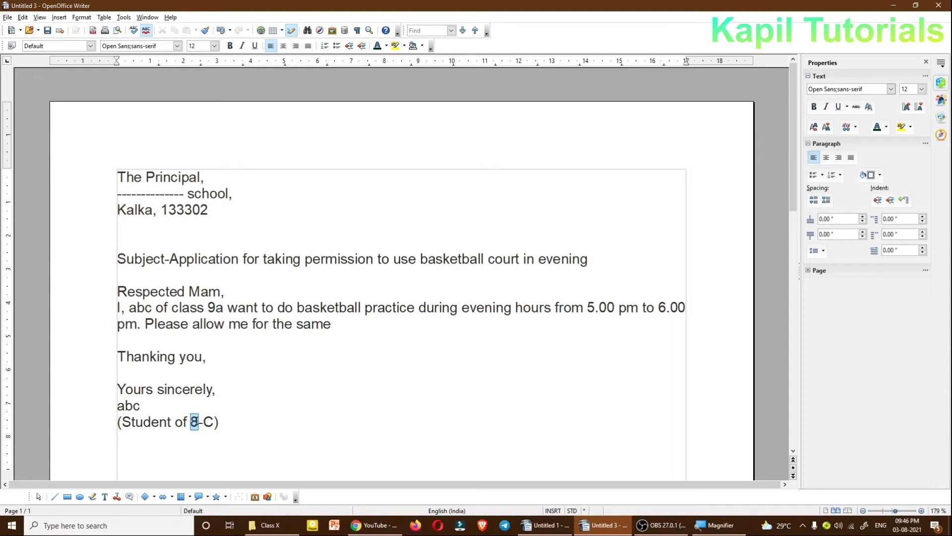
pyautogui.write('9a')
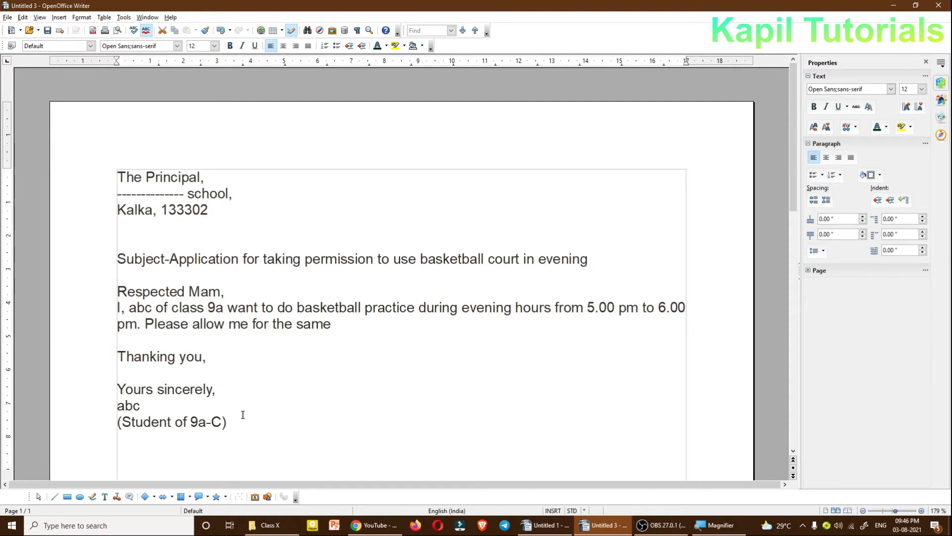
pyautogui.click(940, 5)
pyautogui.click(465, 277)
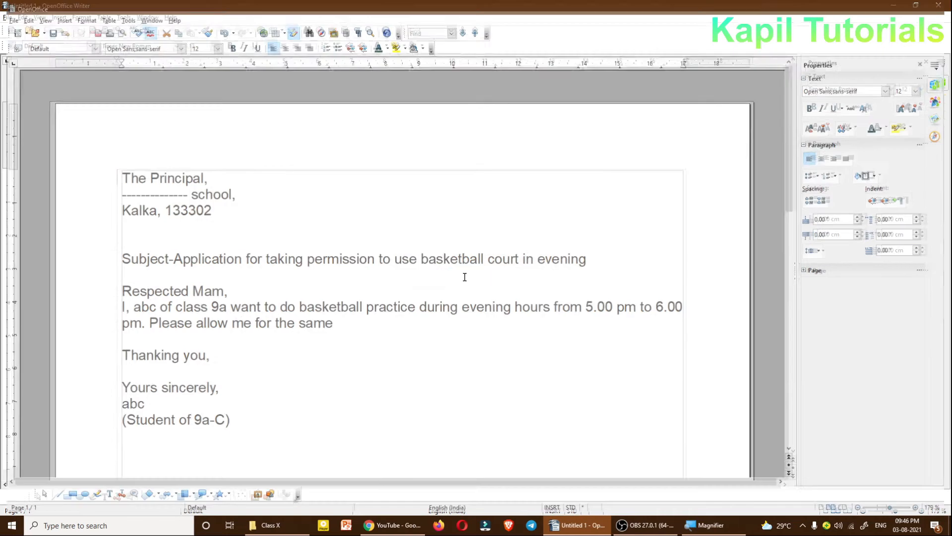
# Step: Create a new document from the application template in My Templates
pyautogui.click(8, 18)
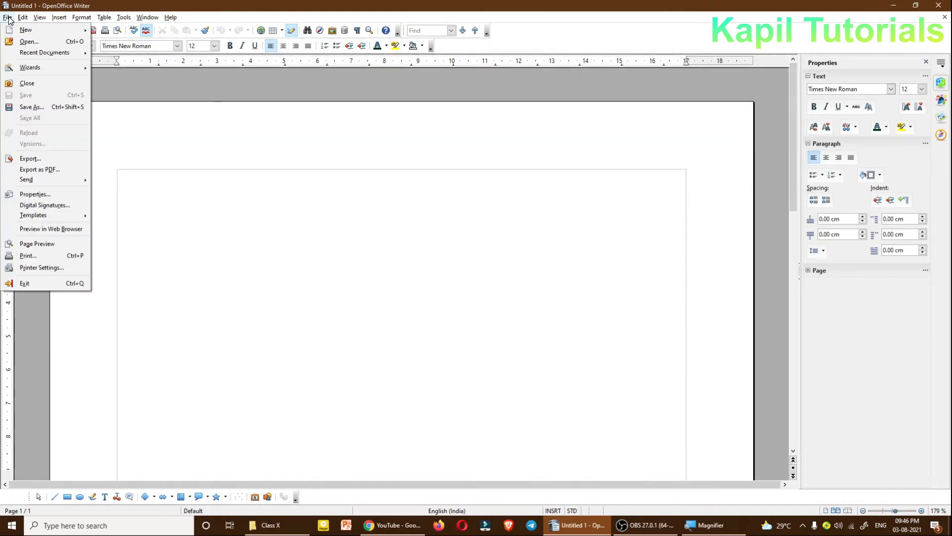
pyautogui.click(8, 19)
pyautogui.click(8, 19)
pyautogui.moveTo(26, 31)
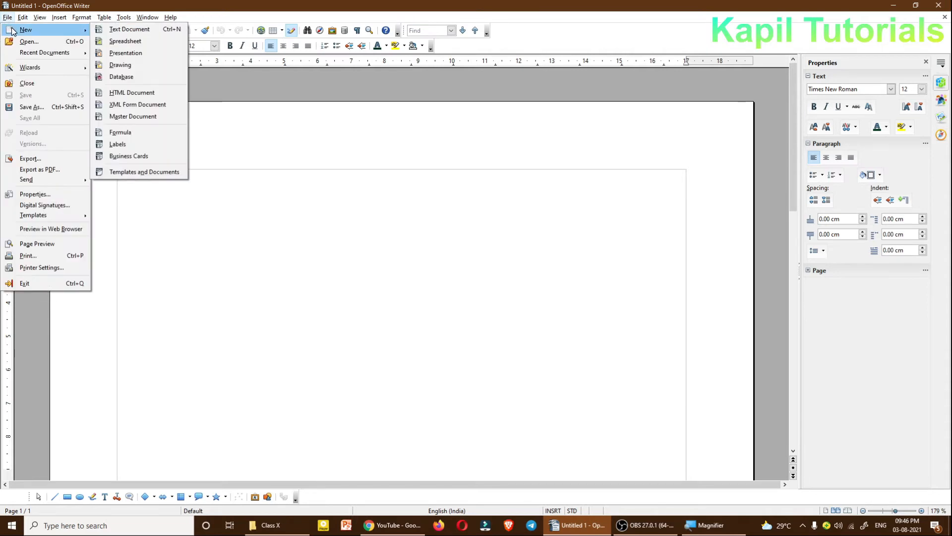
pyautogui.click(127, 170)
pyautogui.click(373, 179)
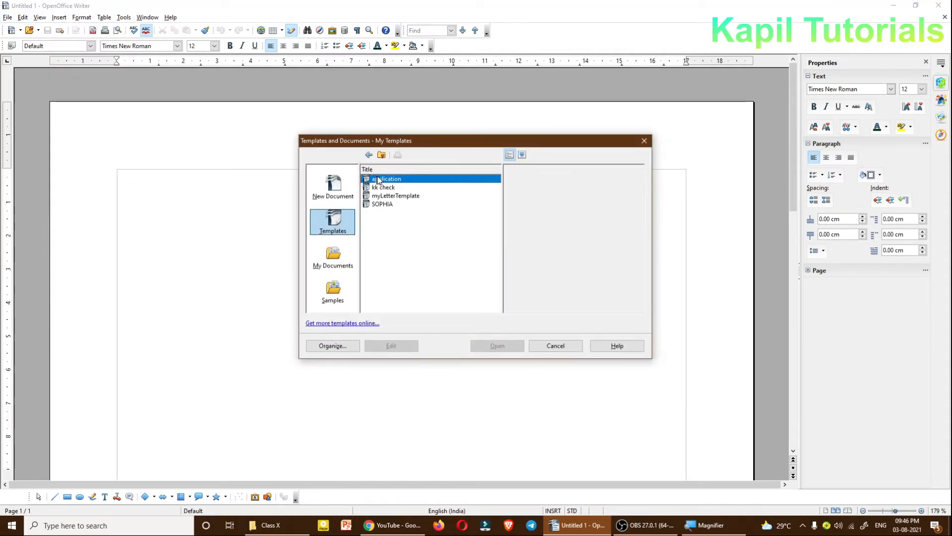
pyautogui.click(333, 187)
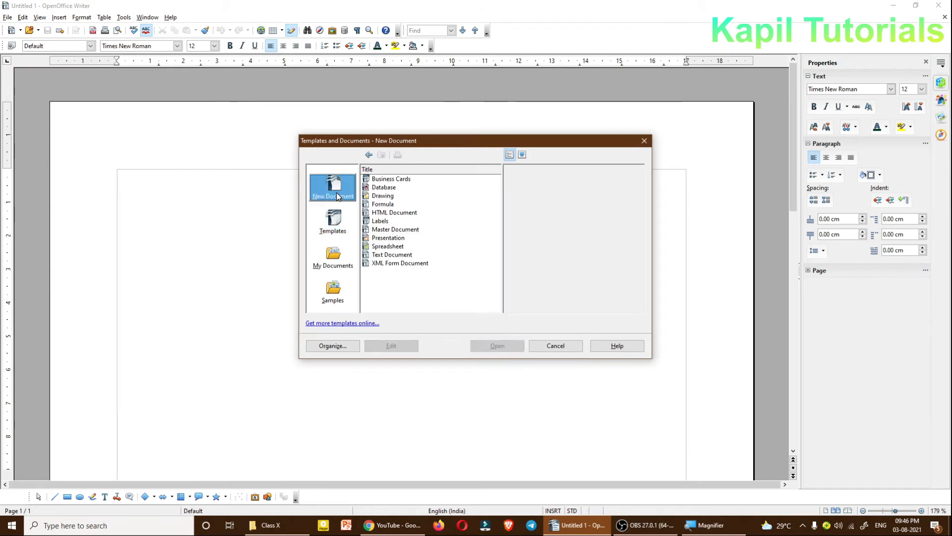
pyautogui.click(334, 224)
pyautogui.doubleClick(381, 180)
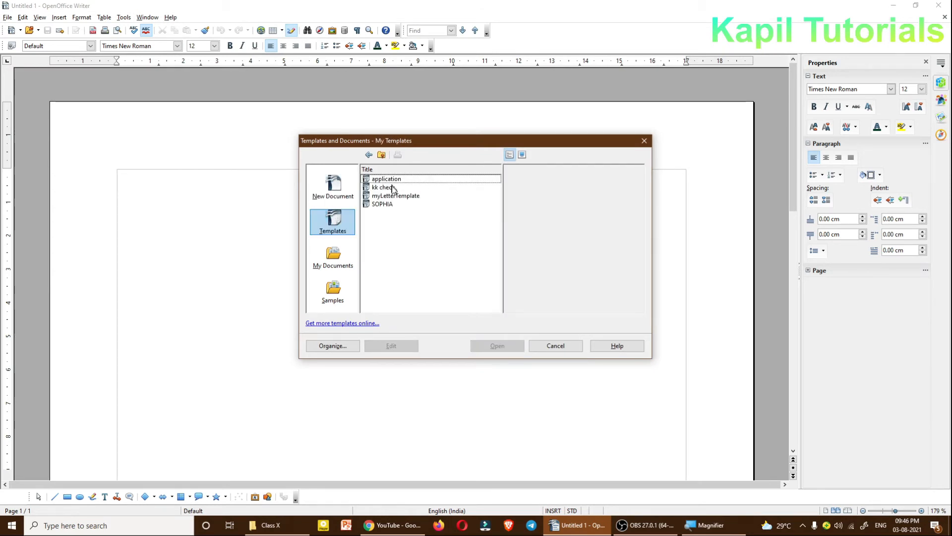
pyautogui.click(381, 180)
pyautogui.click(495, 344)
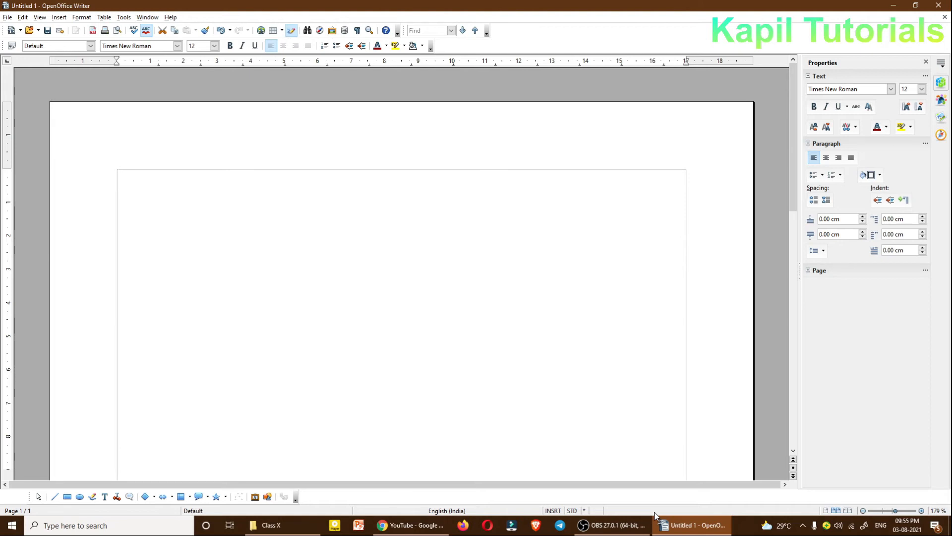
# Step: Enter "Sophia Convent School," as the first line of the blank document
pyautogui.write('Sophia')
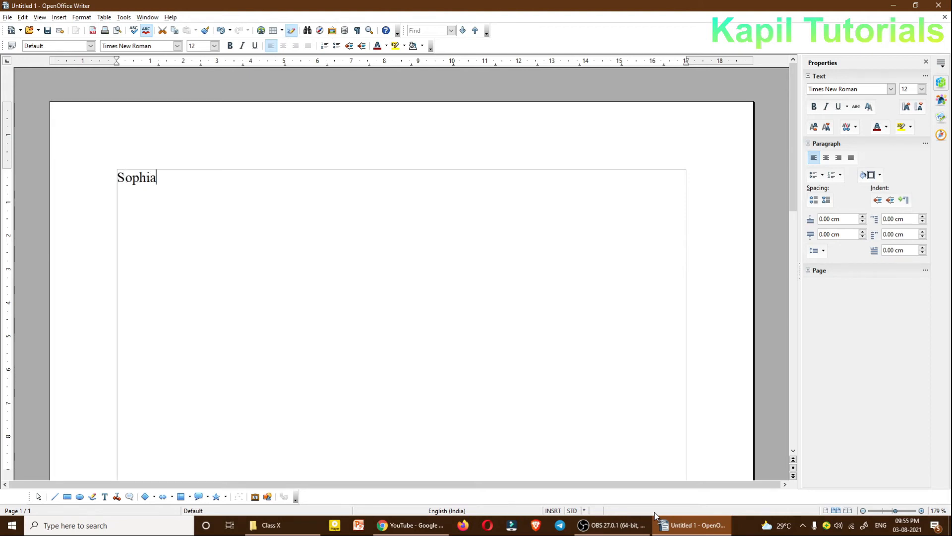
pyautogui.write(' conve')
pyautogui.press('BackSpace')
pyautogui.press('BackSpace')
pyautogui.press('BackSpace')
pyautogui.press('BackSpace')
pyautogui.press('BackSpace')
pyautogui.write('Cpon')
pyautogui.press('BackSpace')
pyautogui.press('BackSpace')
pyautogui.press('BackSpace')
pyautogui.write('onven')
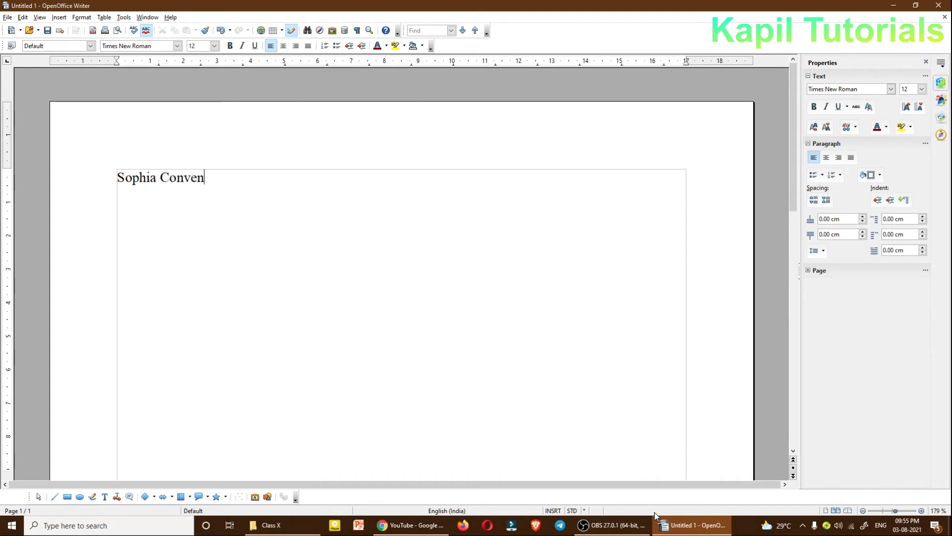
pyautogui.write('t School,')
# Step: Add "Kalka" on a new line below the school name
pyautogui.press('Return')
pyautogui.write('kalk')
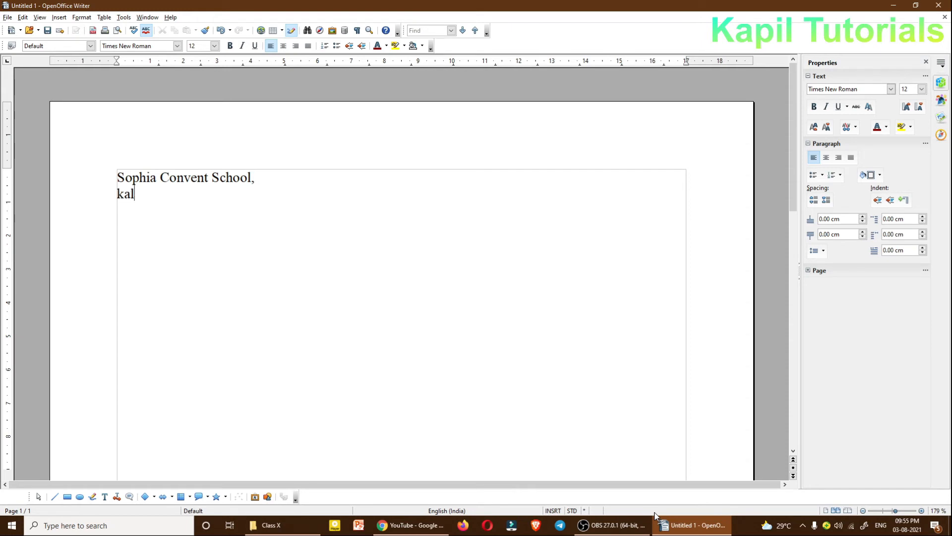
pyautogui.press('BackSpace')
pyautogui.press('BackSpace')
pyautogui.press('BackSpace')
pyautogui.press('BackSpace')
pyautogui.write('Kalka')
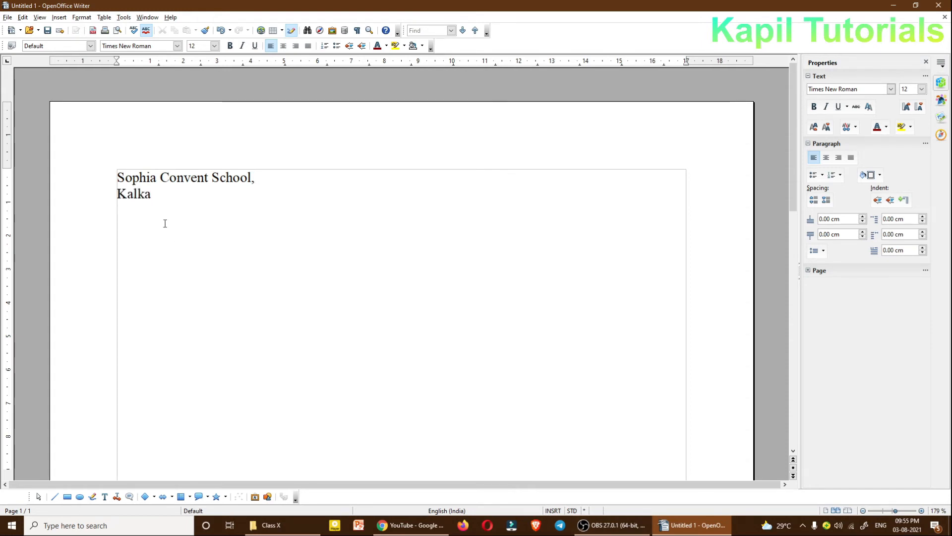
# Step: Centre both lines of the school heading and colour their text dark blue
pyautogui.moveTo(150, 197); pyautogui.dragTo(116, 182)
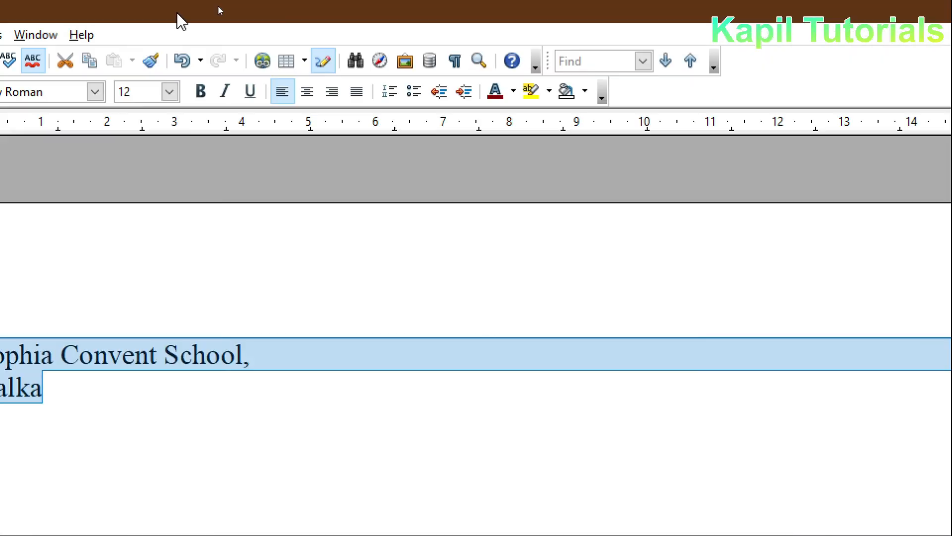
pyautogui.click(307, 92)
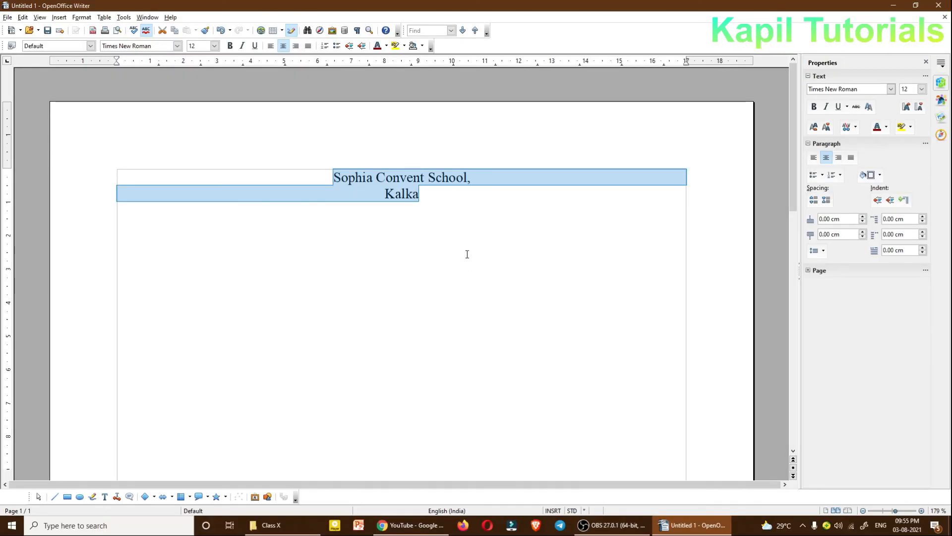
pyautogui.click(607, 342)
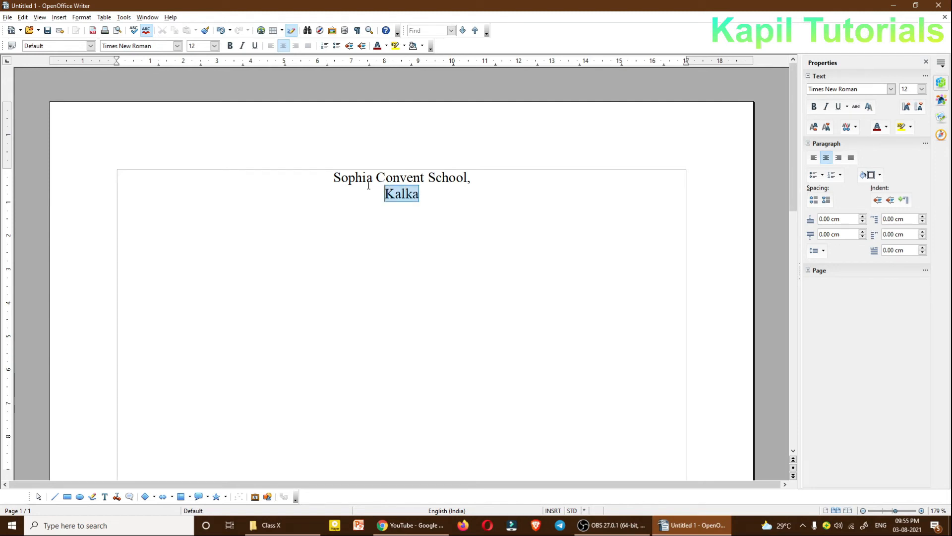
pyautogui.tripleClick(430, 198)
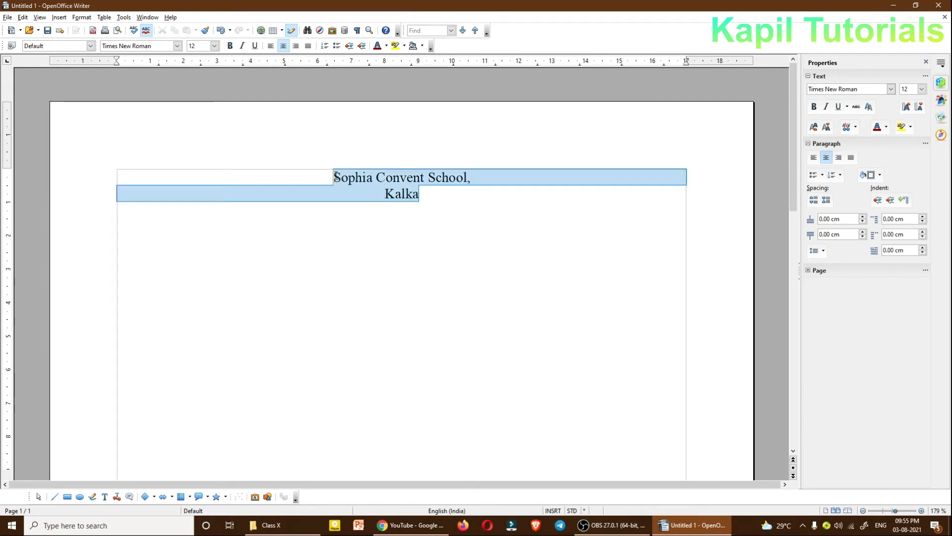
pyautogui.click(887, 127)
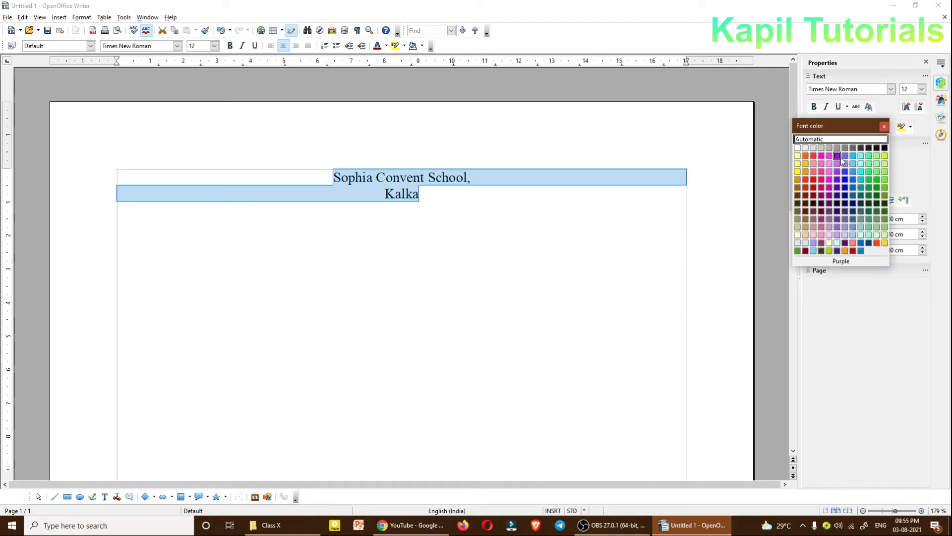
pyautogui.click(854, 203)
pyautogui.click(431, 223)
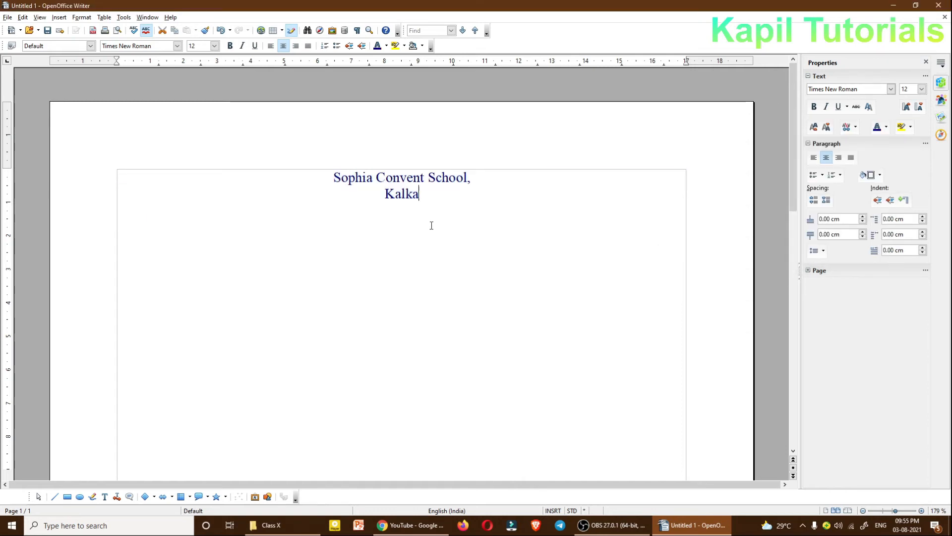
# Step: Make both heading lines bold and set their font to Tw Cen MT Condensed Extra Bold
pyautogui.moveTo(416, 193); pyautogui.dragTo(309, 169)
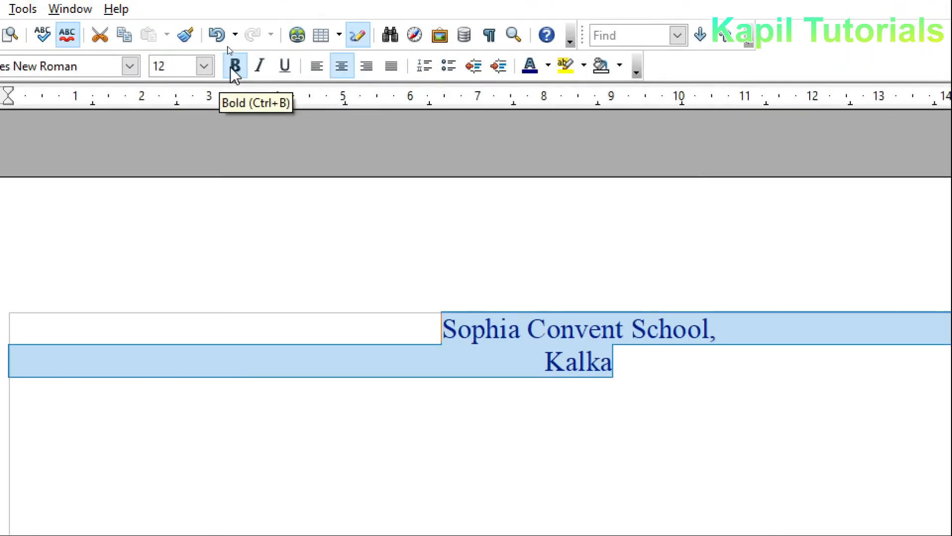
pyautogui.click(229, 46)
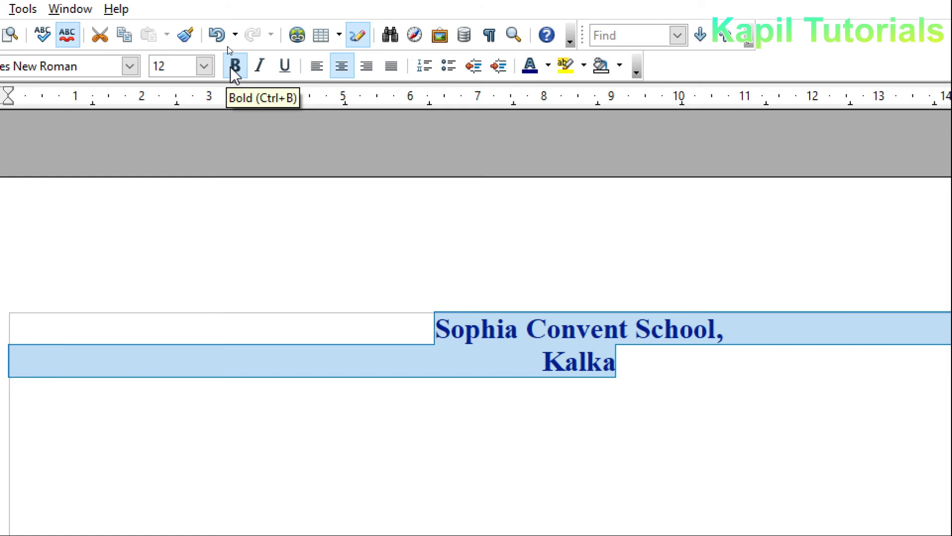
pyautogui.click(130, 66)
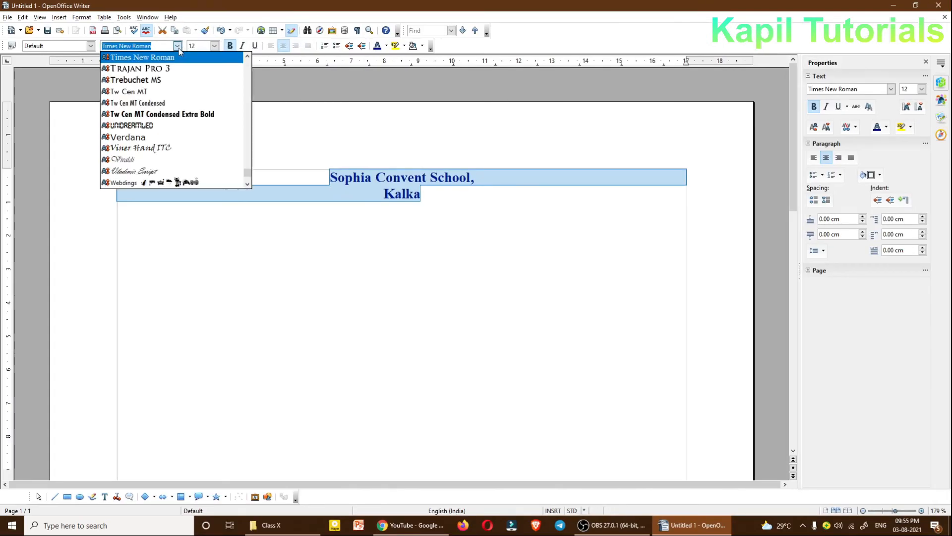
pyautogui.click(169, 114)
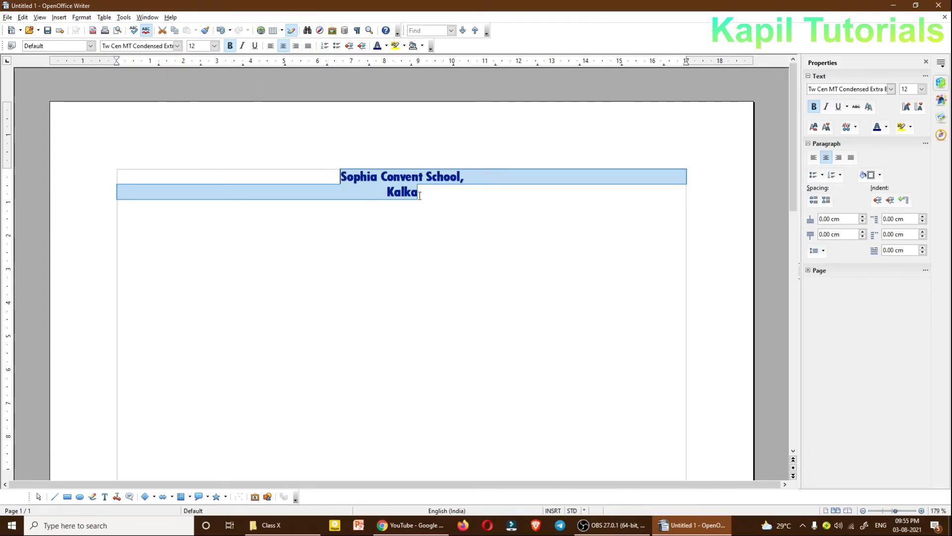
# Step: Set the font size of both heading lines to 22
pyautogui.click(215, 46)
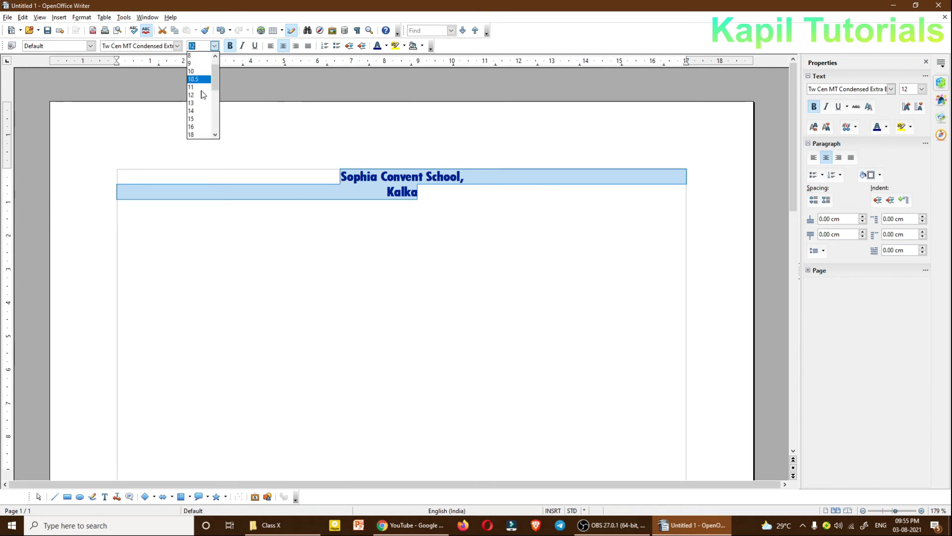
pyautogui.click(195, 130)
pyautogui.click(215, 46)
pyautogui.click(195, 123)
pyautogui.click(442, 221)
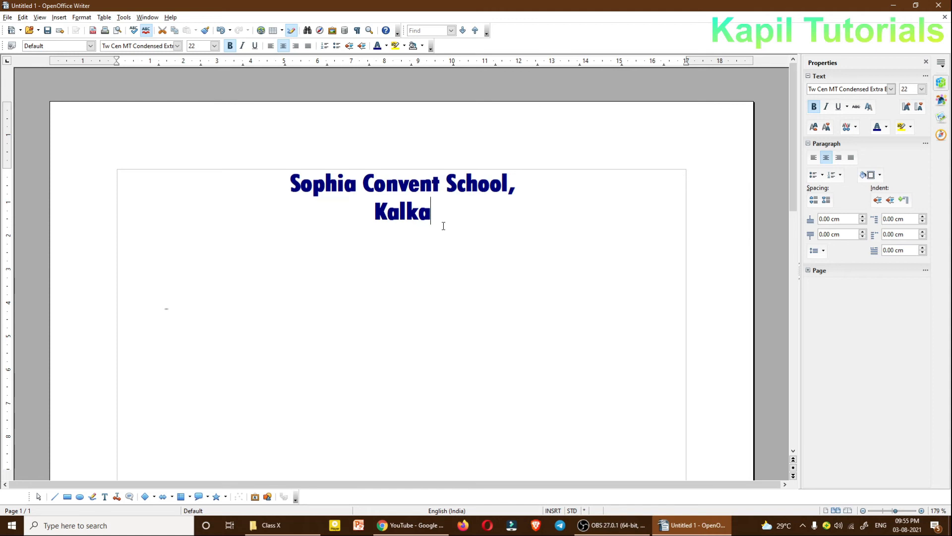